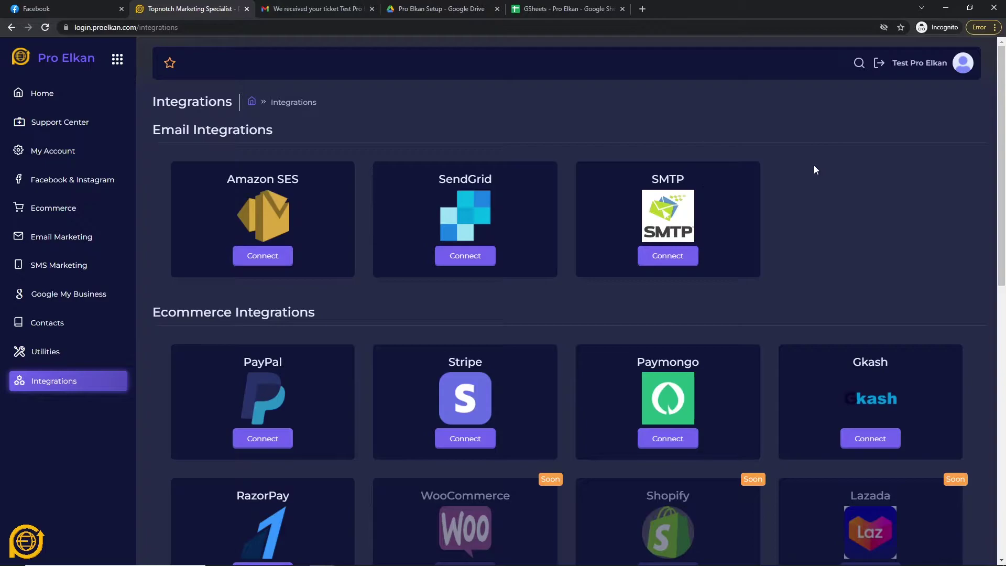
Open the SMTP integration setup and review its sender, login and server fields and the secure options.
{"action": "left_click", "coordinate": [679, 261]}
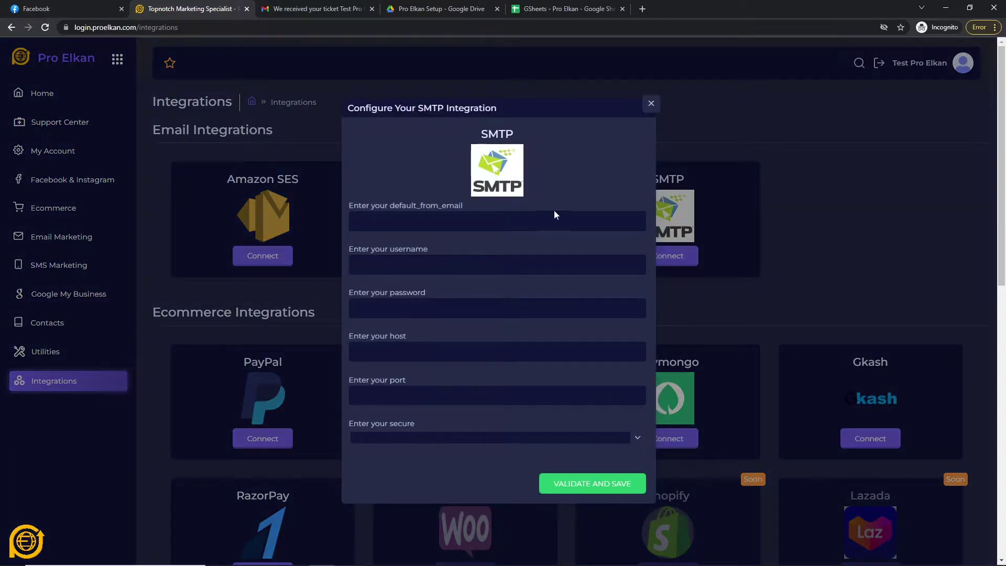
{"action": "left_click", "coordinate": [490, 217]}
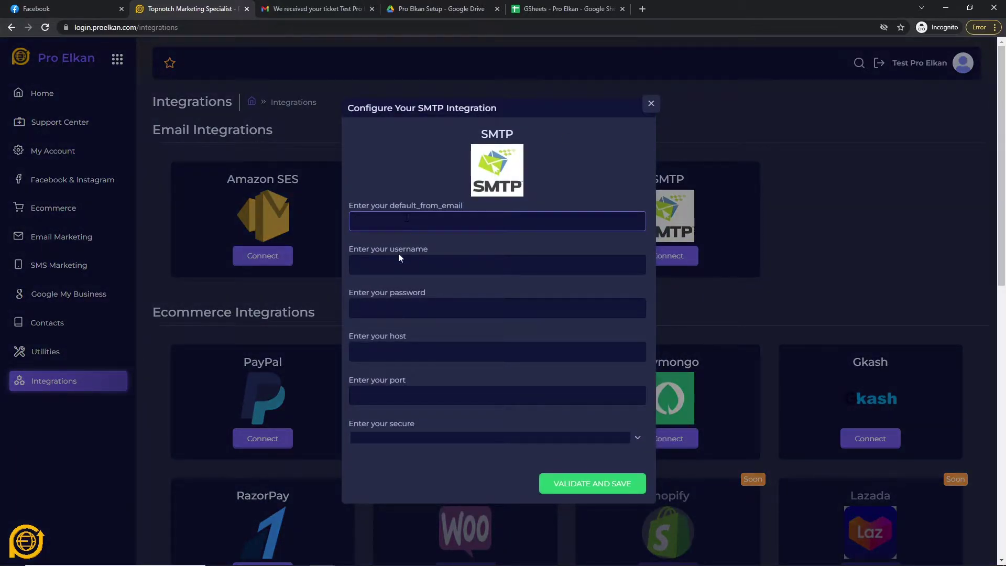
{"action": "key", "text": "Tab"}
{"action": "key", "text": "Tab"}
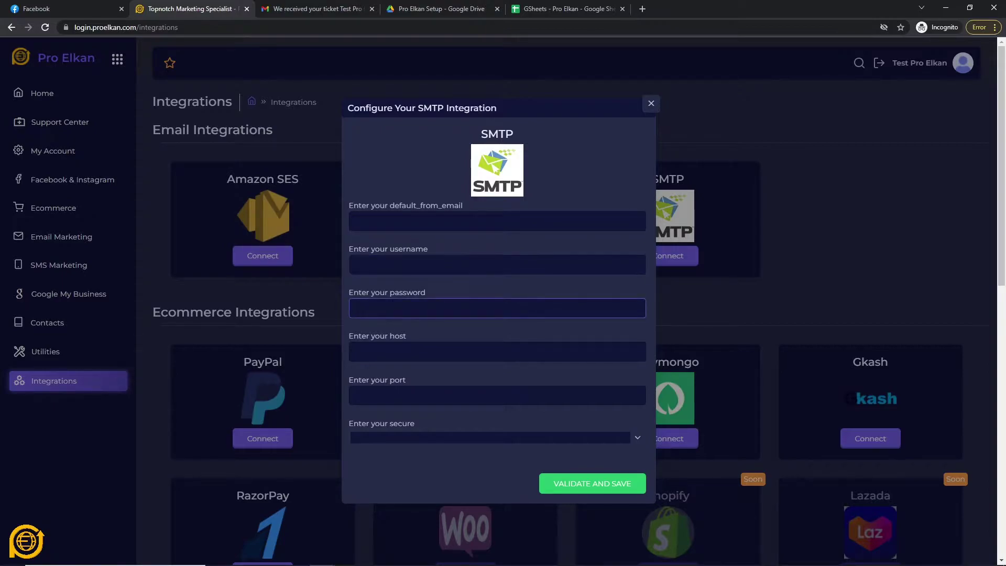
{"action": "key", "text": "Tab"}
{"action": "key", "text": "Tab"}
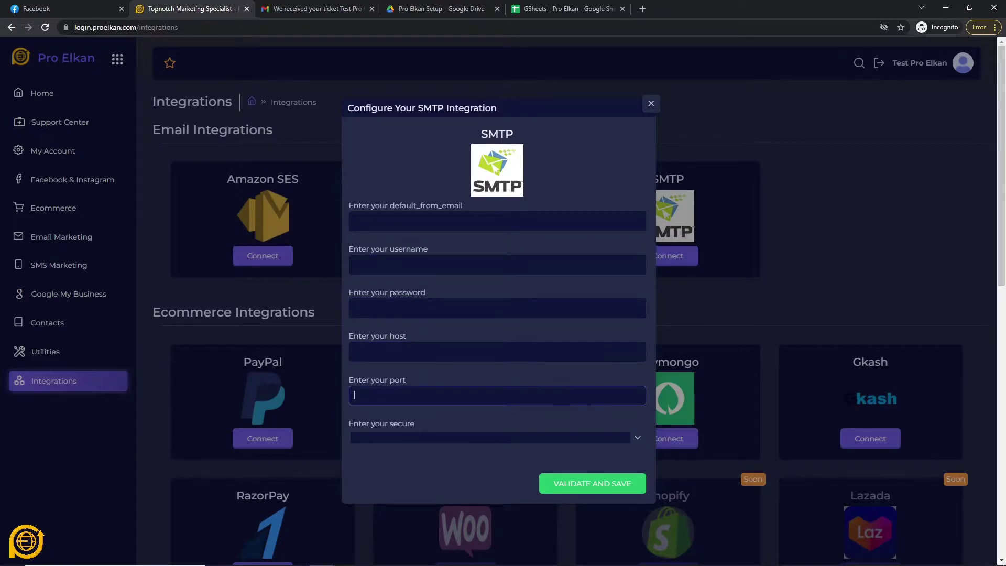
{"action": "left_click", "coordinate": [432, 436]}
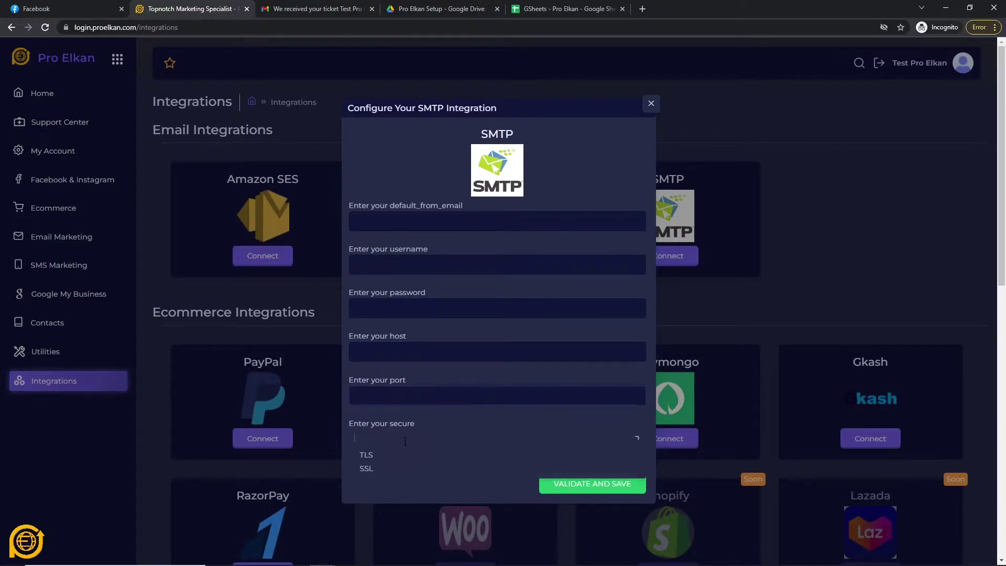
{"action": "left_click", "coordinate": [432, 410]}
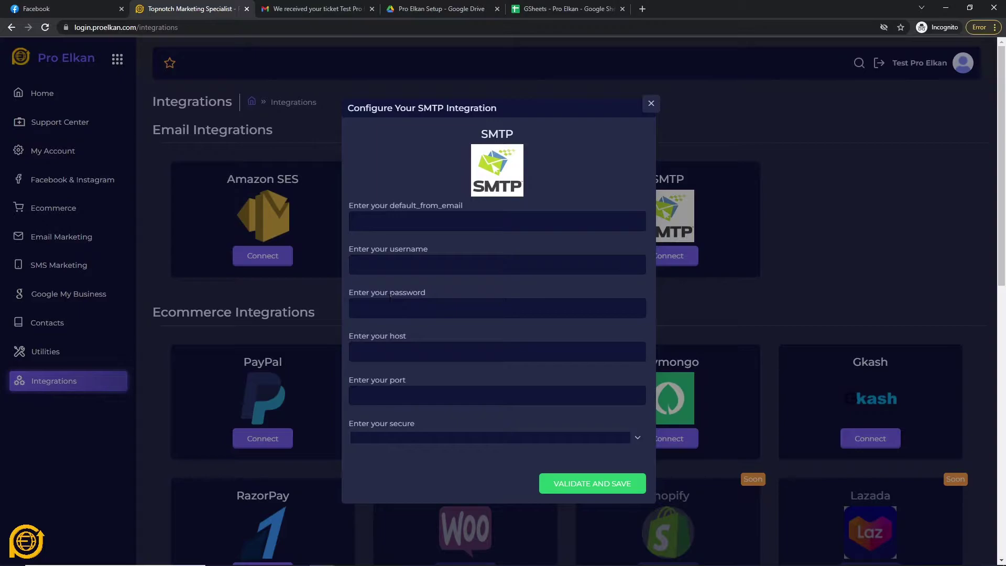
Review the SMTP form's port, host, secure, username, password and default sender fields again, and close it without saving.
{"action": "left_click", "coordinate": [386, 389]}
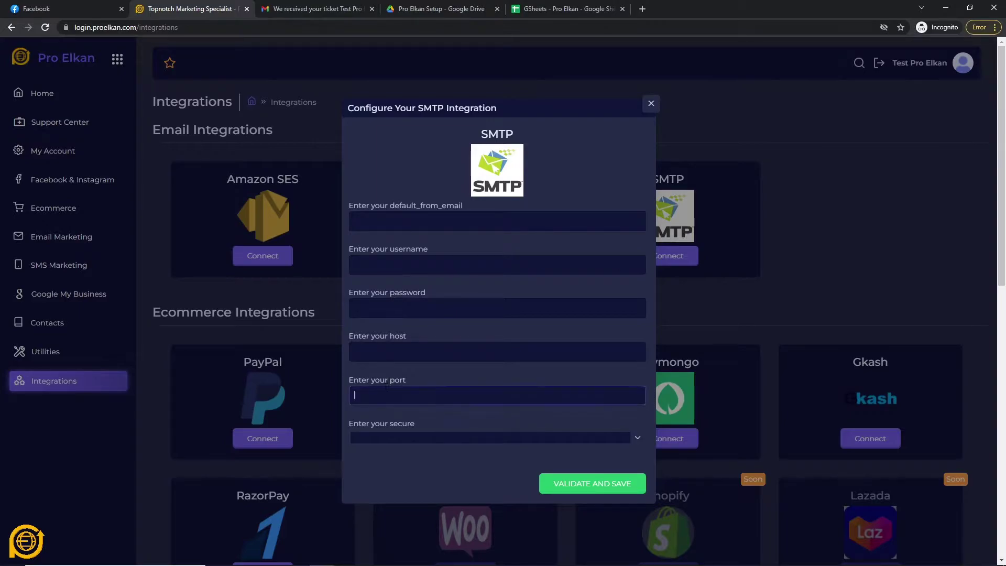
{"action": "left_click", "coordinate": [406, 353]}
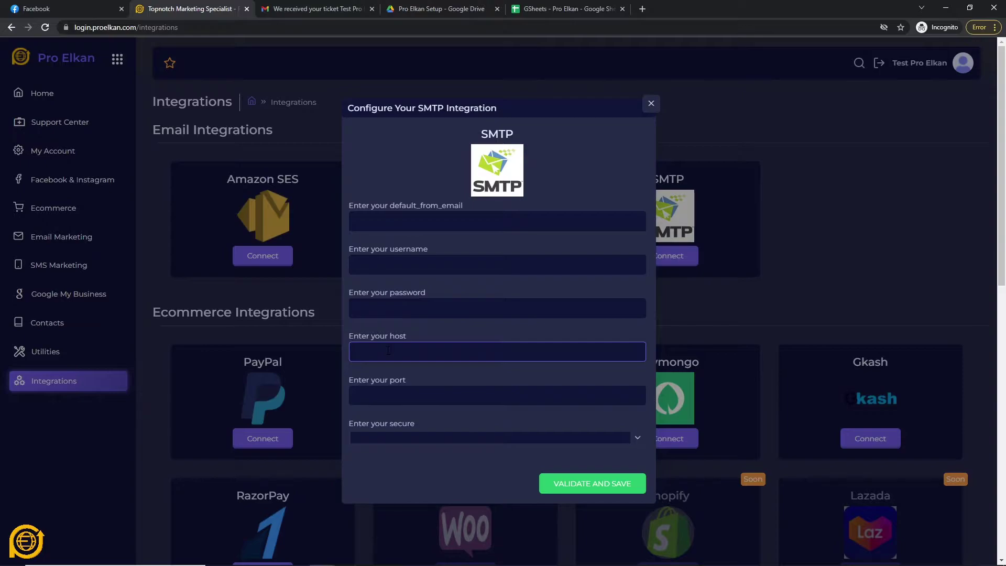
{"action": "left_click", "coordinate": [365, 437]}
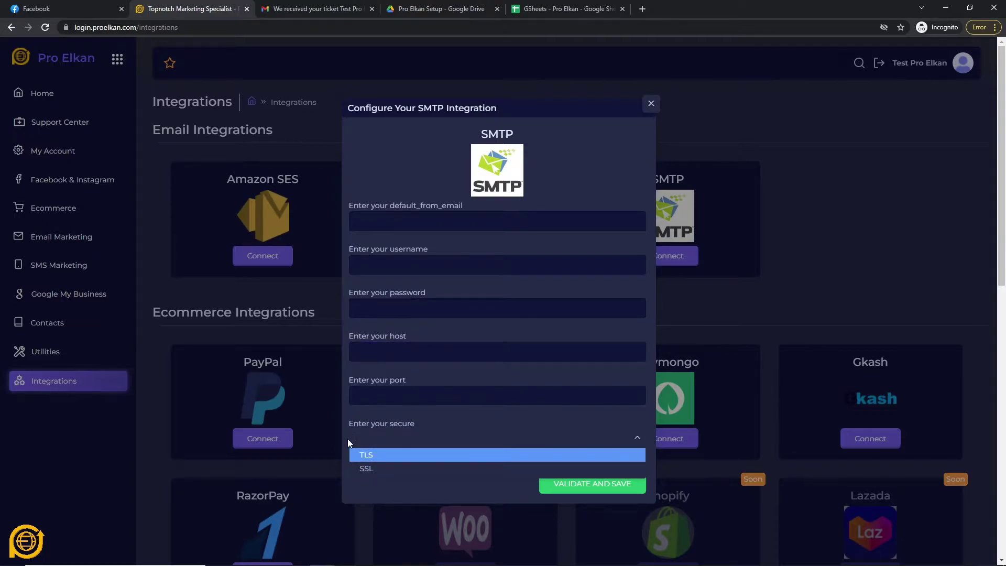
{"action": "left_click", "coordinate": [347, 407]}
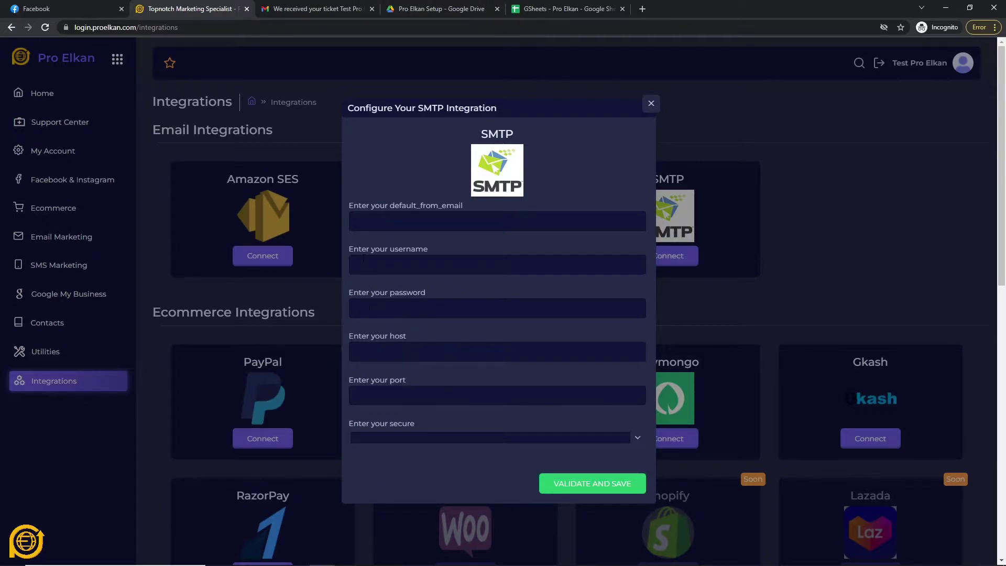
{"action": "left_click", "coordinate": [414, 263]}
{"action": "left_click", "coordinate": [408, 305]}
{"action": "left_click", "coordinate": [400, 261]}
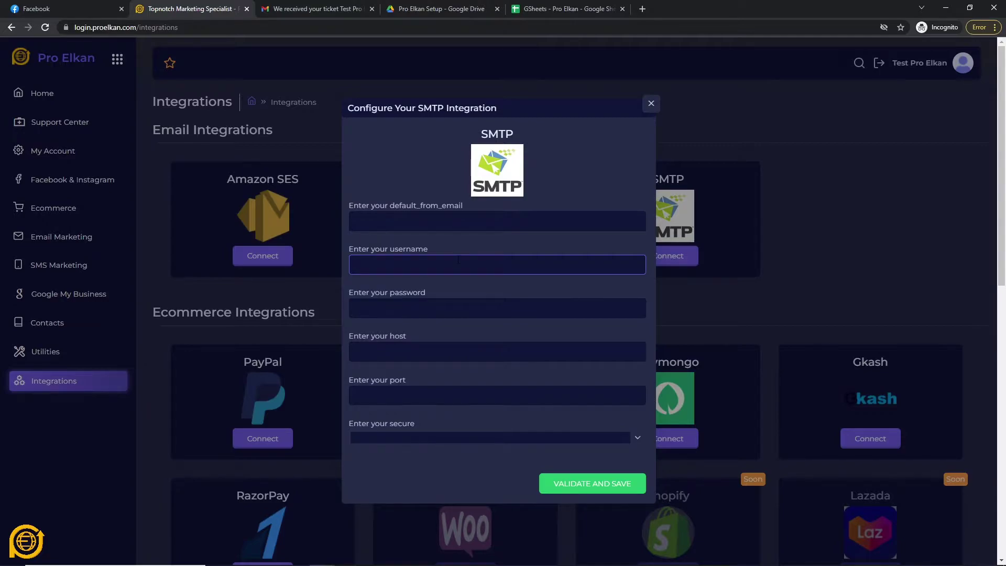
{"action": "left_click", "coordinate": [368, 308]}
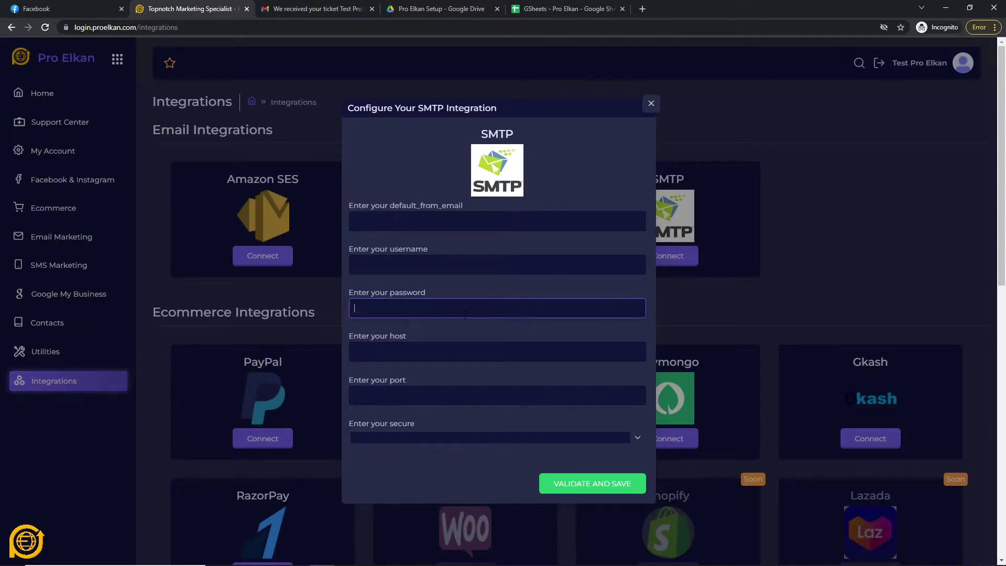
{"action": "left_click", "coordinate": [380, 352]}
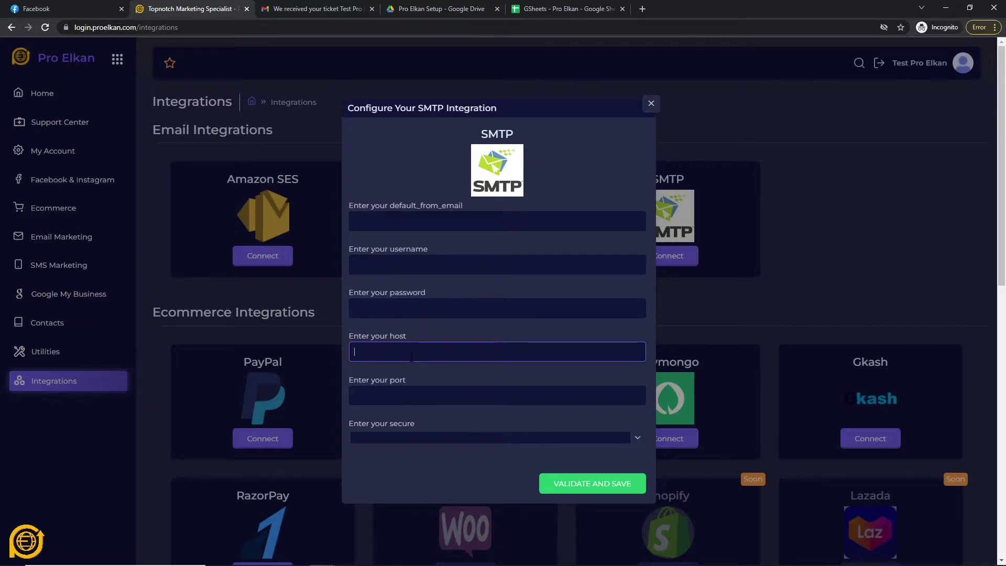
{"action": "left_click", "coordinate": [391, 397]}
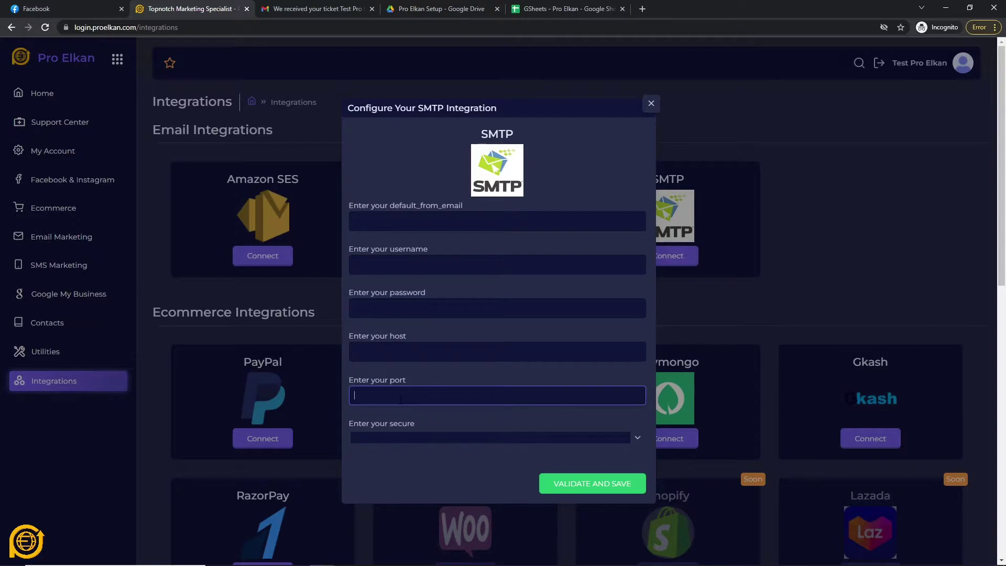
{"action": "left_click", "coordinate": [442, 212]}
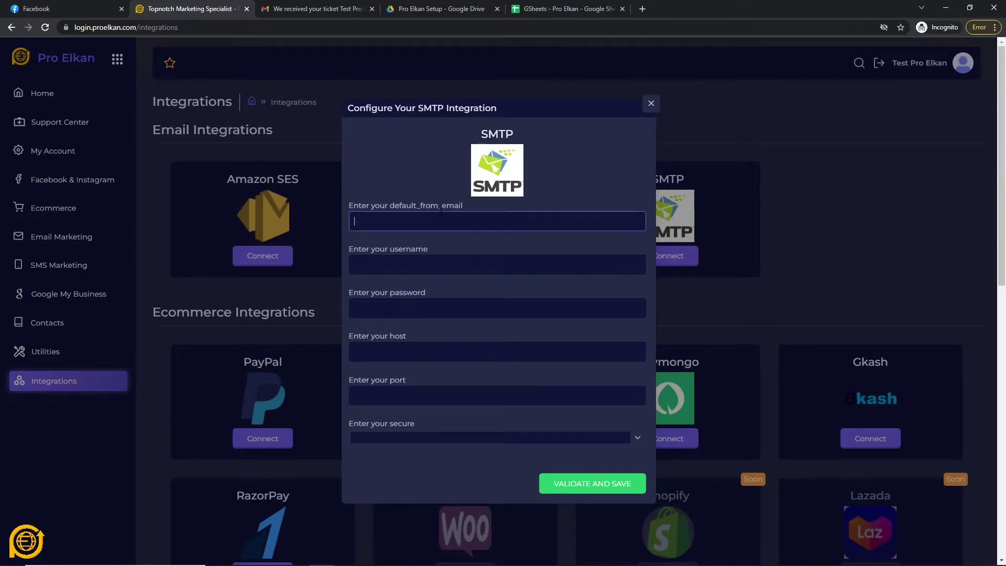
{"action": "left_click", "coordinate": [651, 103]}
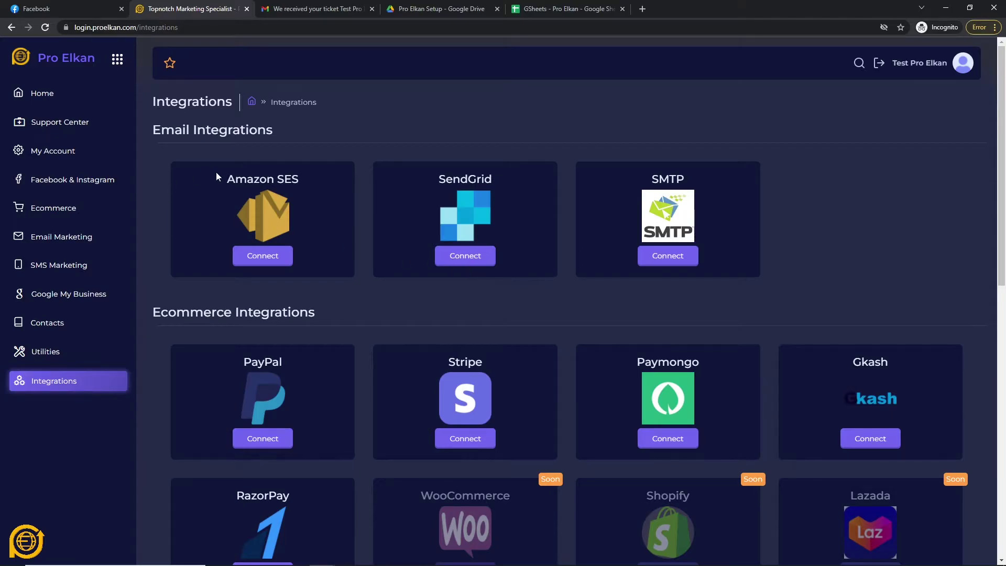
Open the SendGrid integration setup, check its API key field, and close it without saving.
{"action": "left_click", "coordinate": [464, 259]}
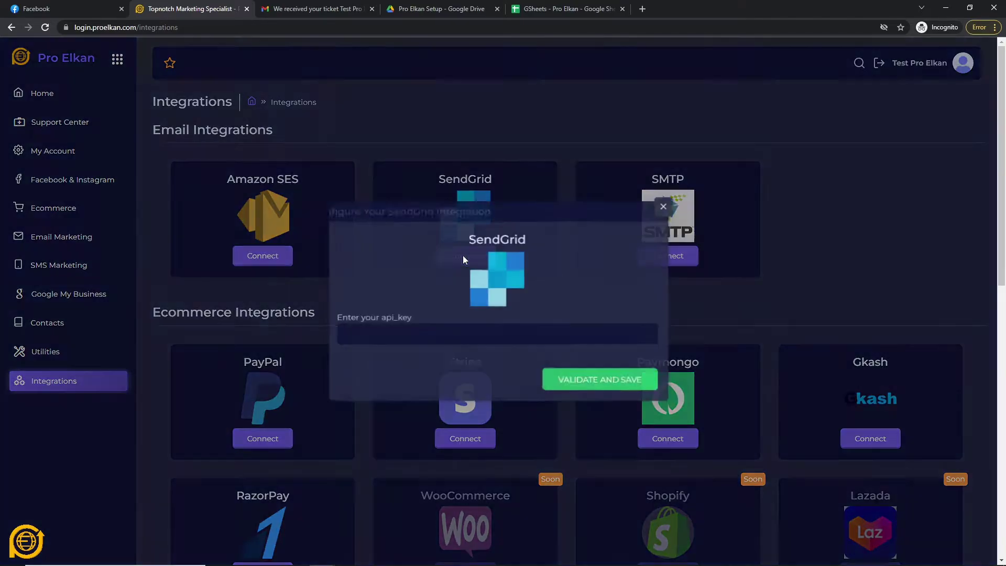
{"action": "left_click", "coordinate": [407, 328]}
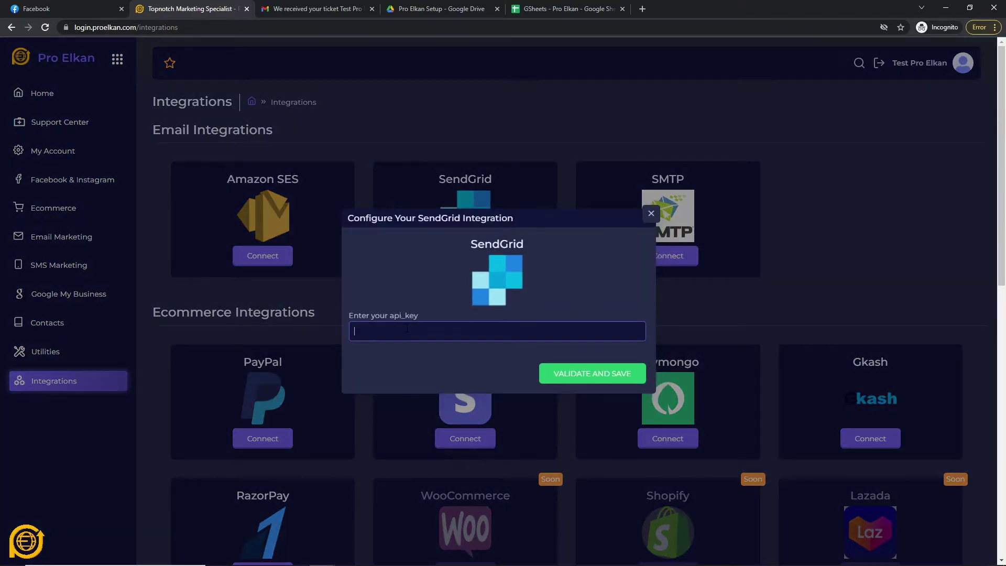
{"action": "left_click", "coordinate": [650, 217]}
Open the Amazon SES integration setup, review its region, key and secret fields, and close it without saving.
{"action": "left_click", "coordinate": [266, 258]}
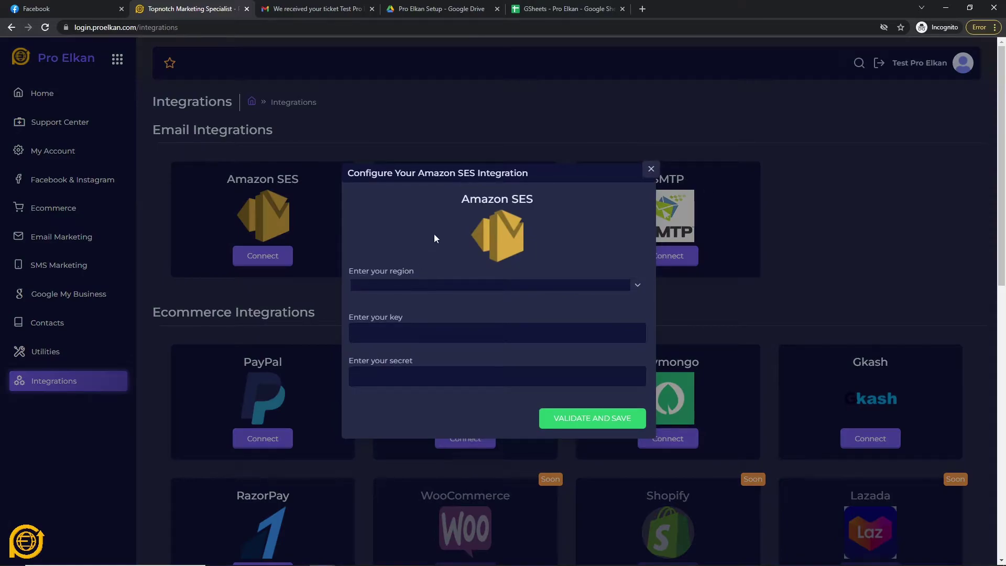
{"action": "left_click", "coordinate": [429, 285]}
{"action": "left_click", "coordinate": [388, 232]}
{"action": "left_click", "coordinate": [414, 369]}
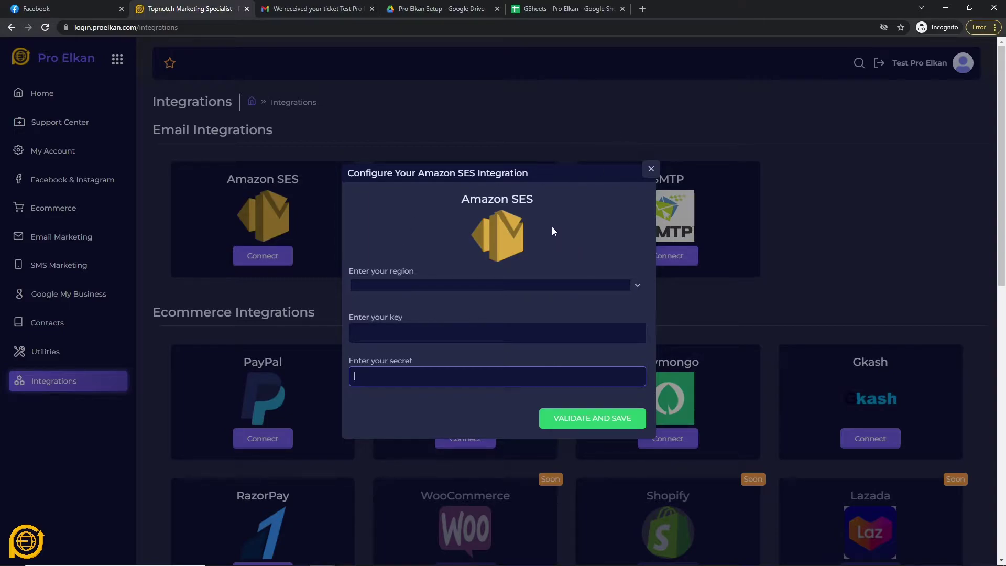
{"action": "left_click", "coordinate": [651, 168]}
Look through the Ecommerce and Messenger Chatbot integrations offered on the Integrations page.
{"action": "scroll", "coordinate": [165, 184], "scroll_direction": "down", "scroll_amount": 2}
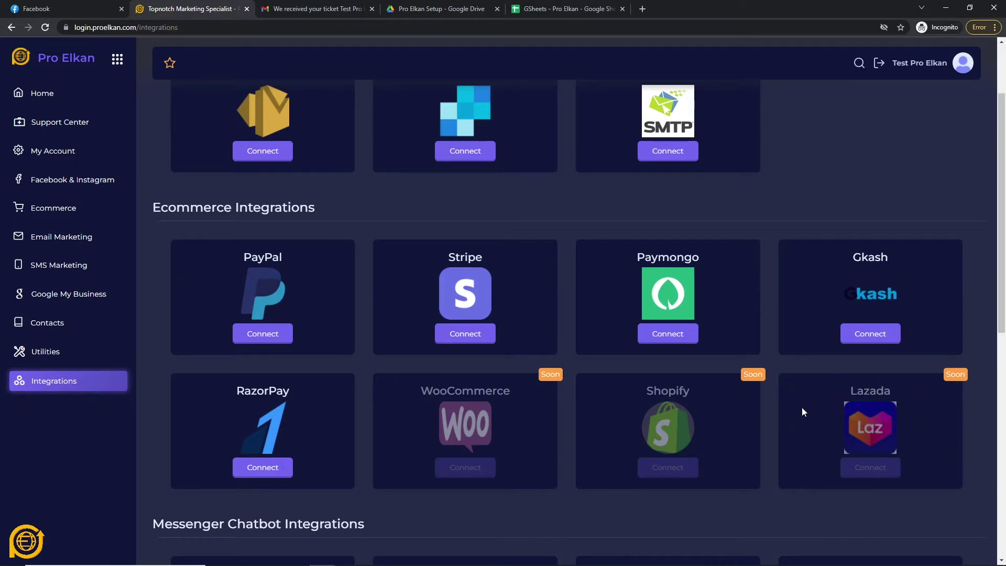
{"action": "scroll", "coordinate": [761, 352], "scroll_direction": "down", "scroll_amount": 2}
{"action": "scroll", "coordinate": [764, 352], "scroll_direction": "up", "scroll_amount": 2}
{"action": "scroll", "coordinate": [567, 231], "scroll_direction": "down", "scroll_amount": 7}
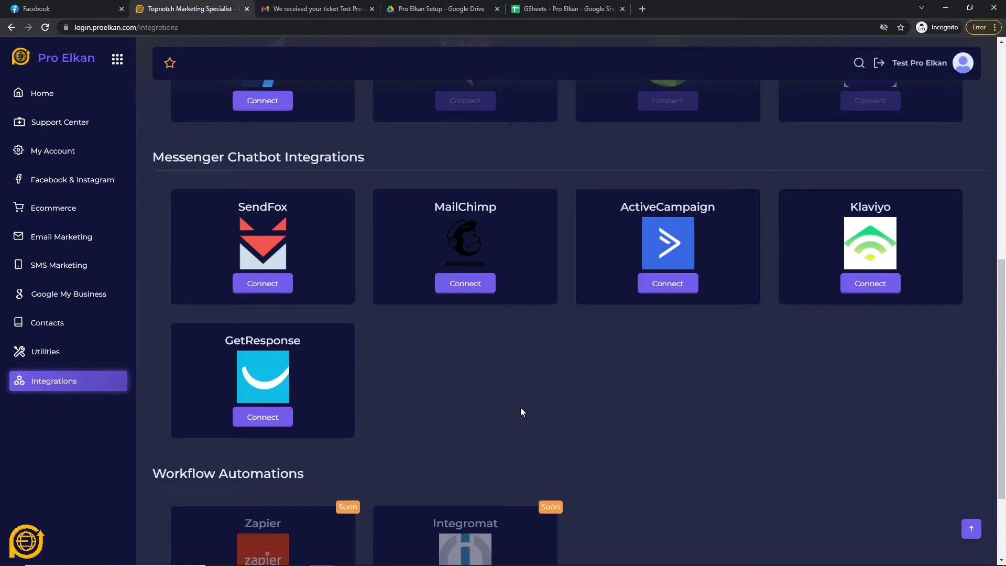
{"action": "scroll", "coordinate": [520, 407], "scroll_direction": "up", "scroll_amount": 1}
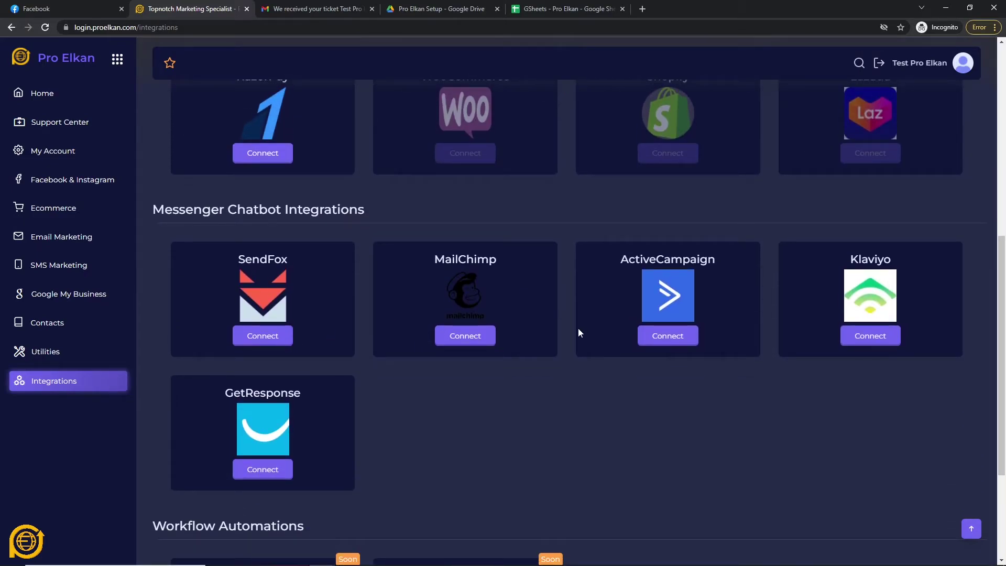
{"action": "scroll", "coordinate": [286, 347], "scroll_direction": "up", "scroll_amount": 8}
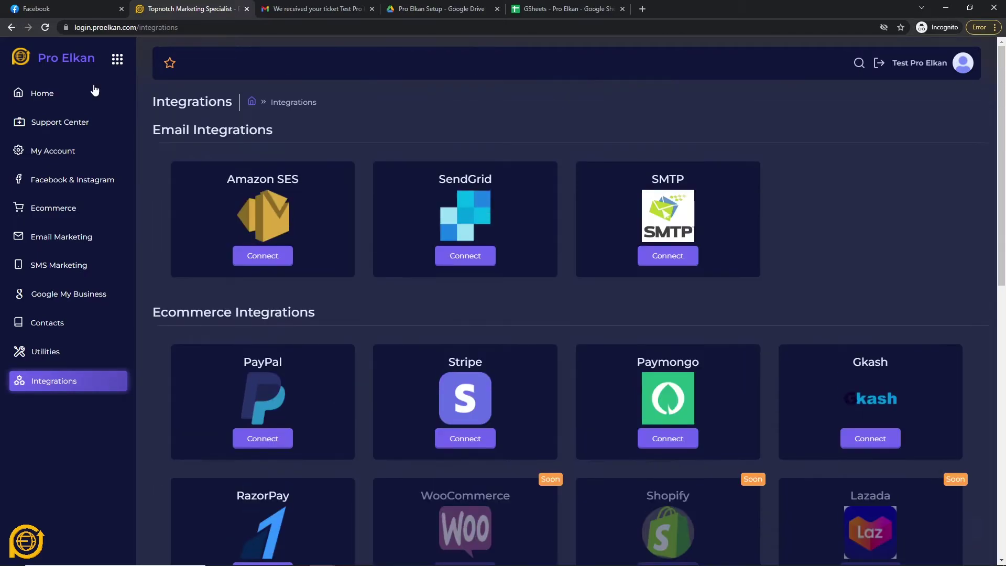
Examine the Messenger Chatbot Integrations section and the services it offers, highlighting its heading.
{"action": "scroll", "coordinate": [252, 338], "scroll_direction": "down", "scroll_amount": 4}
{"action": "scroll", "coordinate": [252, 339], "scroll_direction": "down", "scroll_amount": 4}
{"action": "left_click_drag", "start_coordinate": [152, 210], "coordinate": [382, 212]}
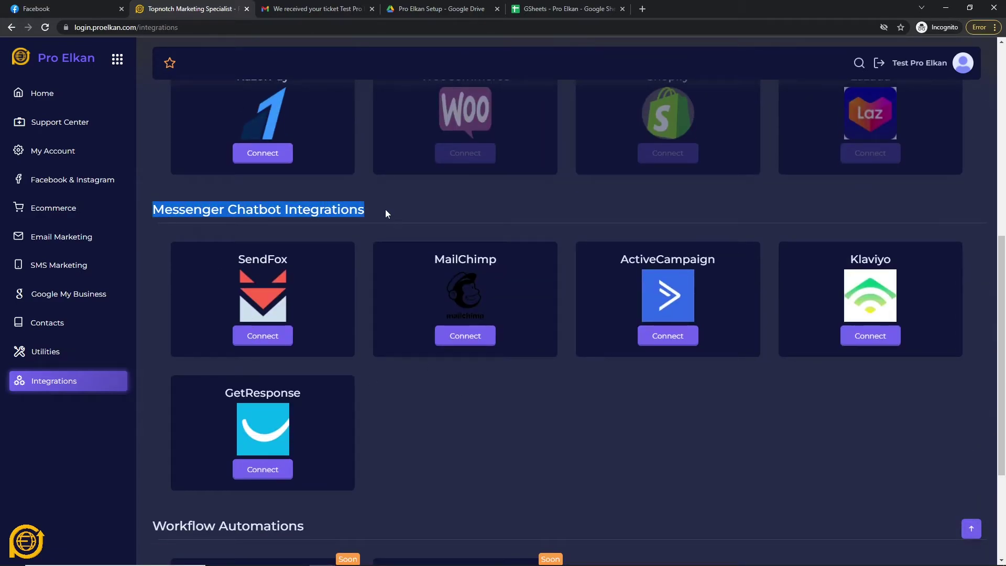
{"action": "left_click", "coordinate": [216, 214]}
{"action": "left_click_drag", "start_coordinate": [149, 210], "coordinate": [382, 213]}
{"action": "left_click", "coordinate": [446, 442]}
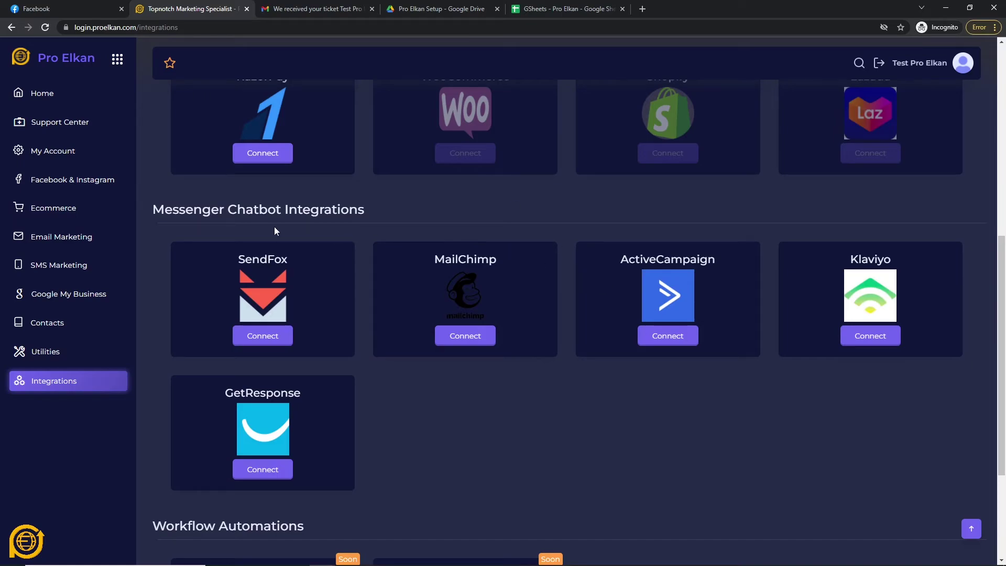
{"action": "left_click_drag", "start_coordinate": [151, 210], "coordinate": [375, 211]}
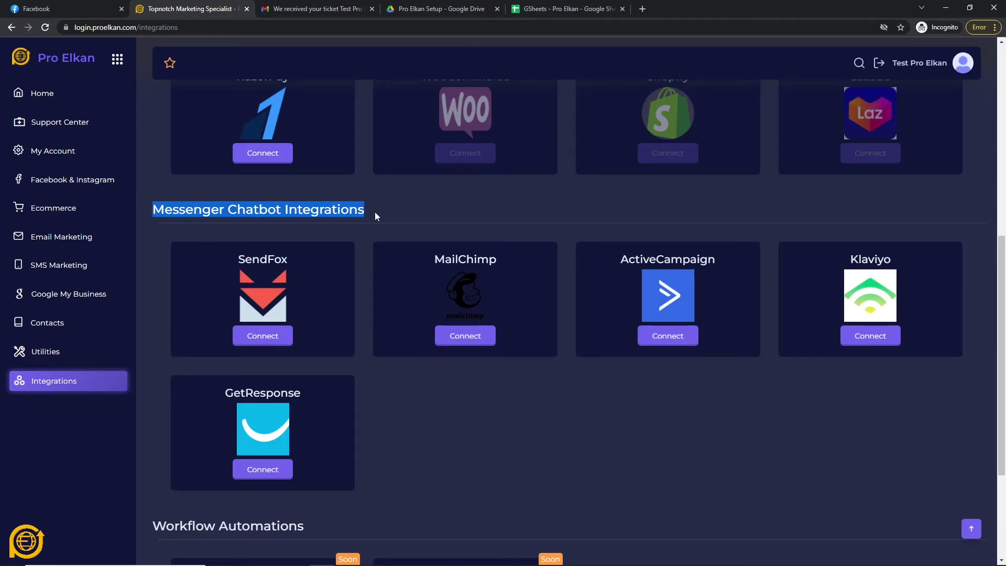
{"action": "left_click", "coordinate": [214, 237]}
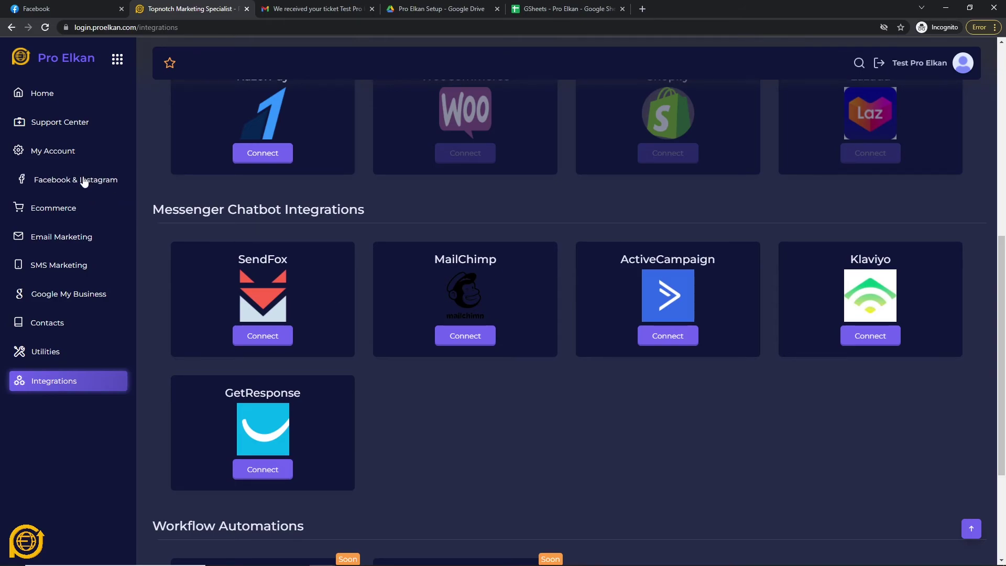
Examine the Workflow Automations section with its Zapier and Integromat entries.
{"action": "scroll", "coordinate": [365, 197], "scroll_direction": "down", "scroll_amount": 3}
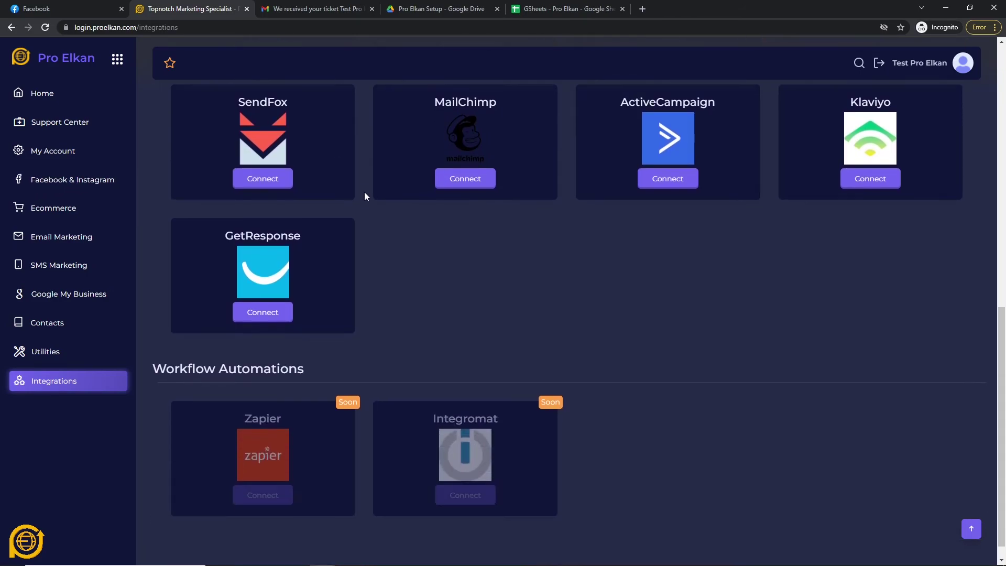
{"action": "left_click_drag", "start_coordinate": [164, 368], "coordinate": [312, 370]}
{"action": "left_click", "coordinate": [419, 346]}
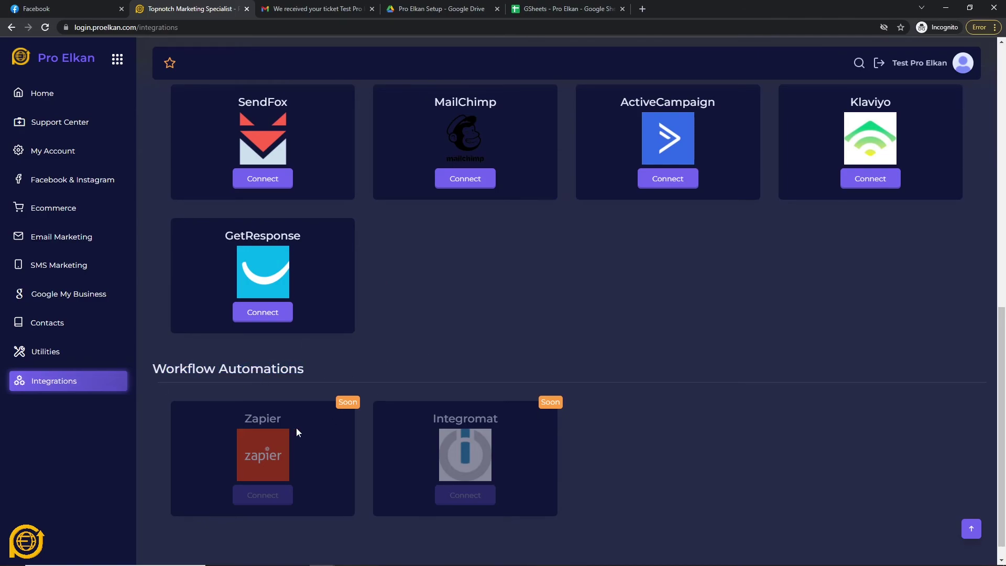